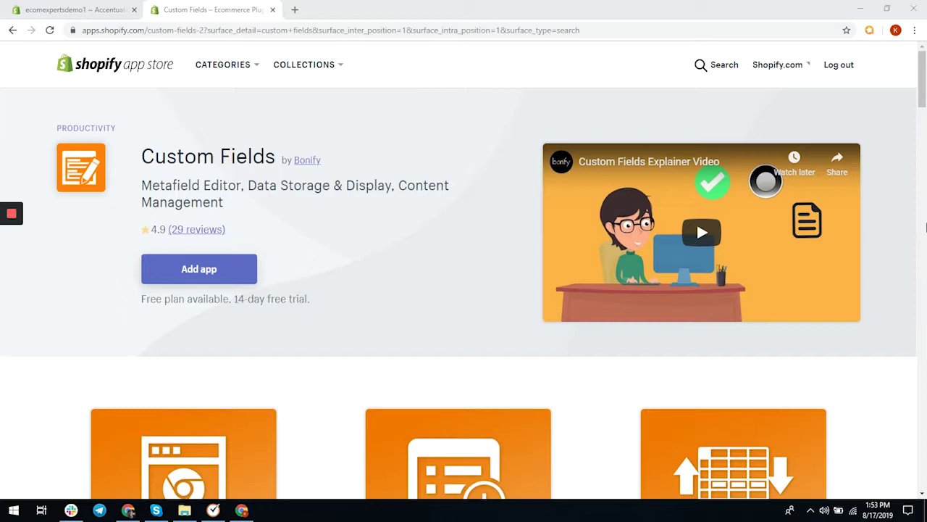
Read through the Custom Fields app listing, covering its key features, description, integrations and media gallery.
scroll(925, 250, "down", 4)
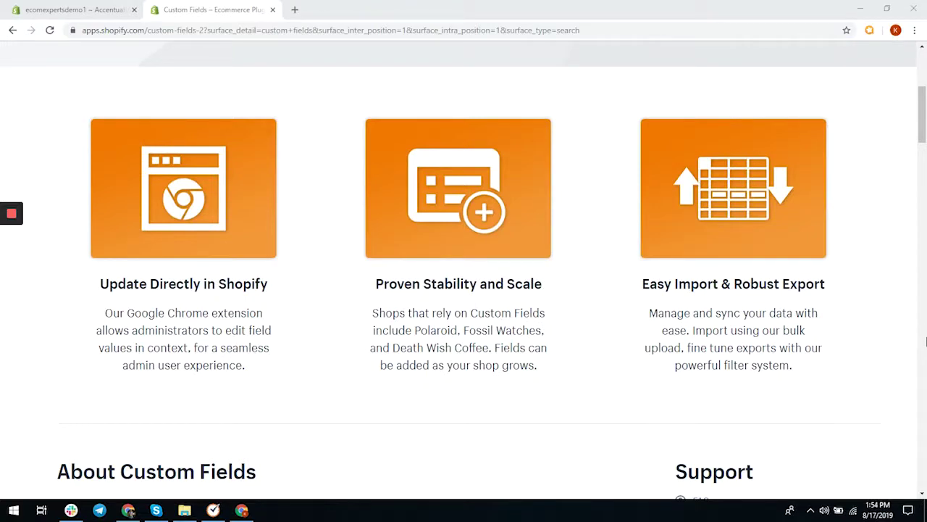
scroll(925, 343, "down", 3)
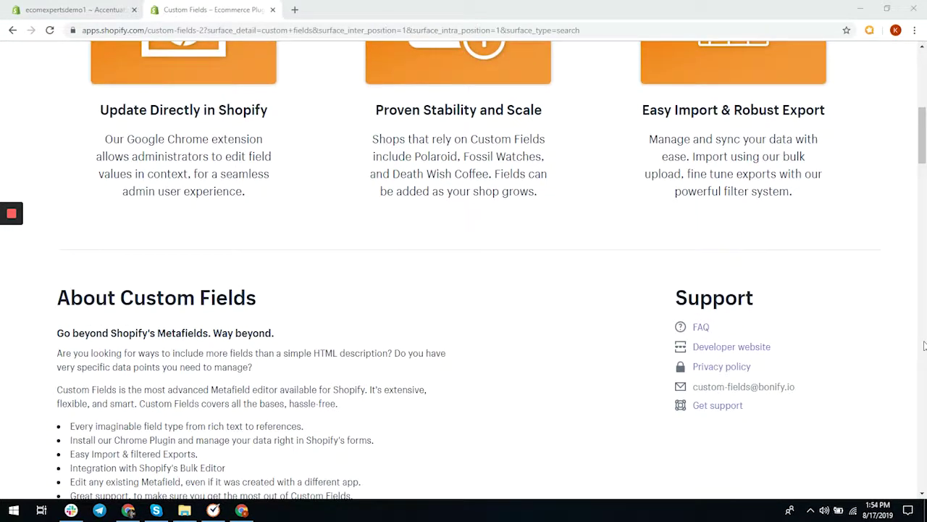
scroll(924, 345, "down", 3)
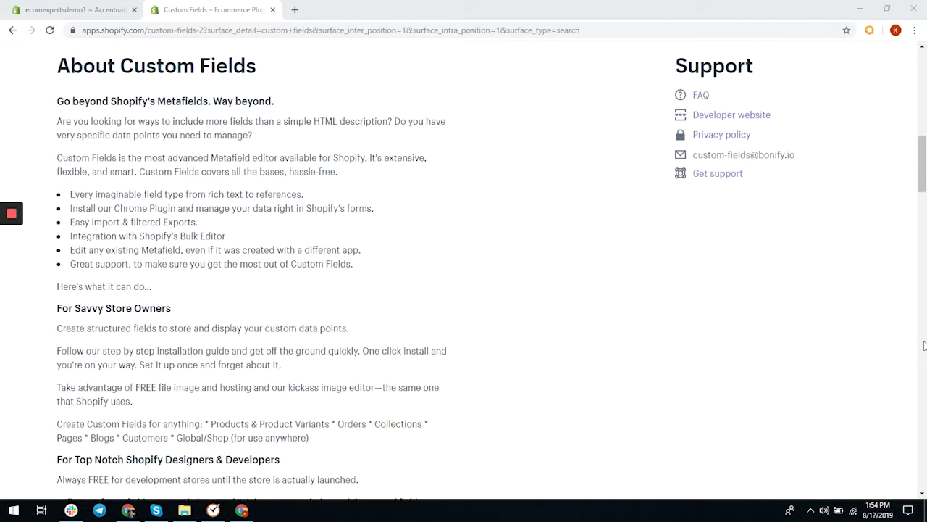
scroll(924, 345, "down", 3)
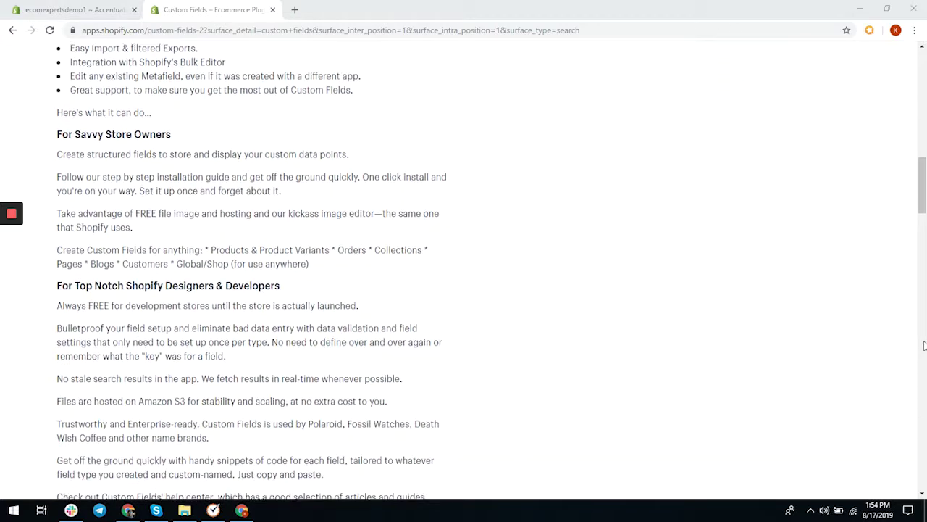
scroll(924, 345, "down", 1)
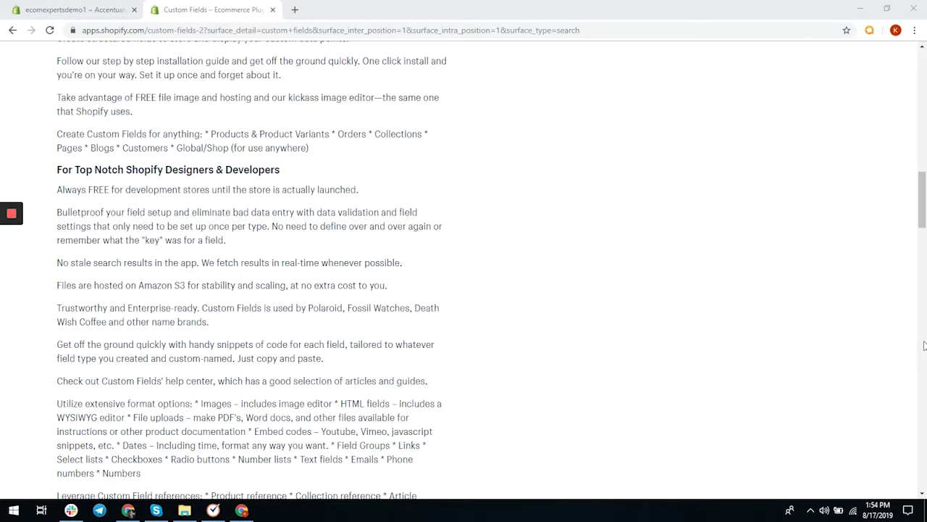
scroll(924, 345, "down", 5)
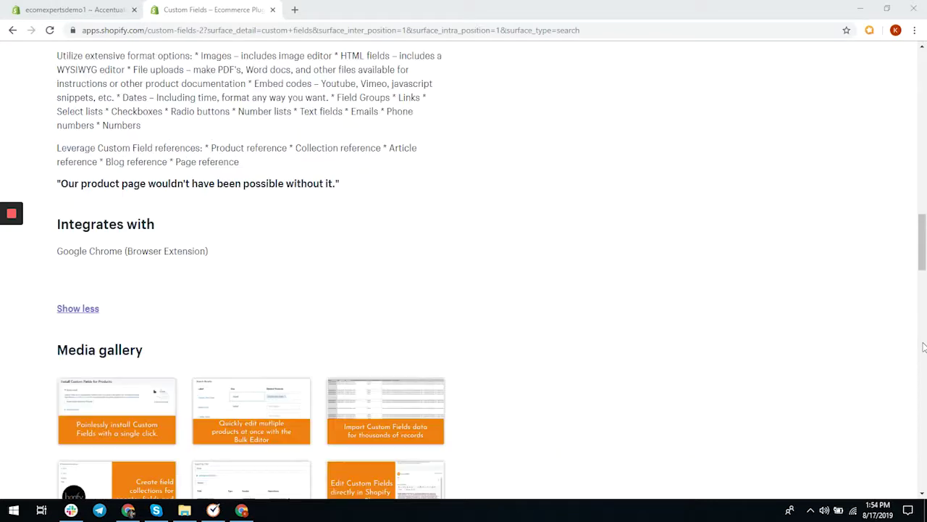
scroll(924, 346, "up", 13)
scroll(924, 345, "up", 5)
Add the Custom Fields app to the store, approve its installation and choose the Free plan.
left_click(199, 281)
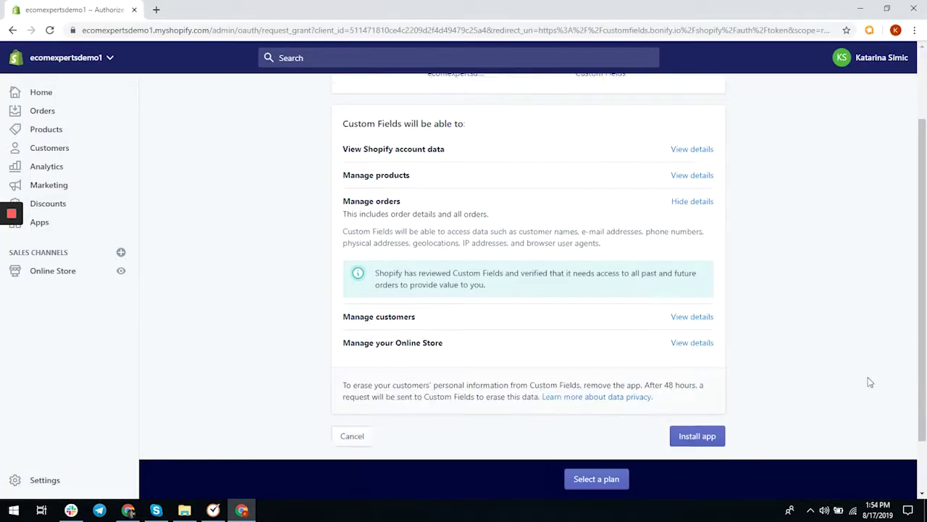
left_click(704, 417)
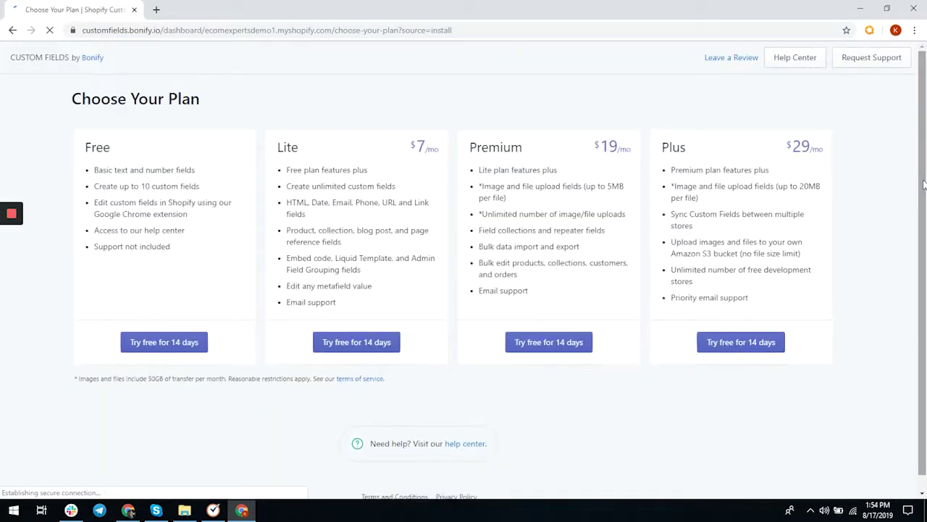
left_click(166, 345)
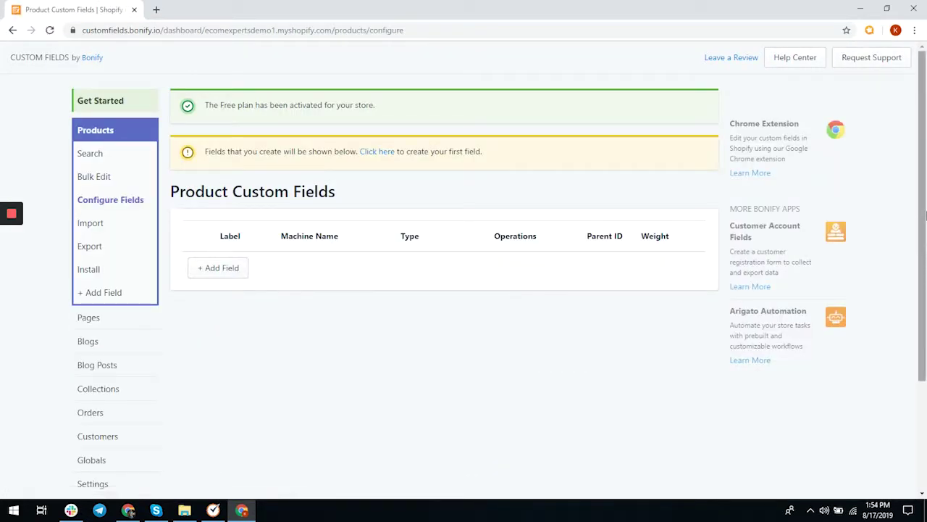
Open the Get Started page and look through its quick start videos, help center section and popular help articles.
scroll(925, 194, "down", 3)
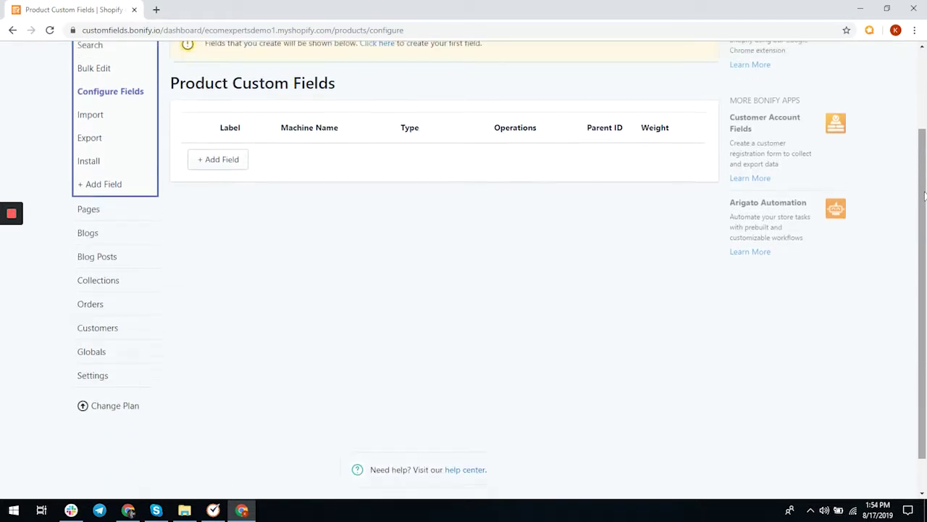
scroll(925, 194, "up", 3)
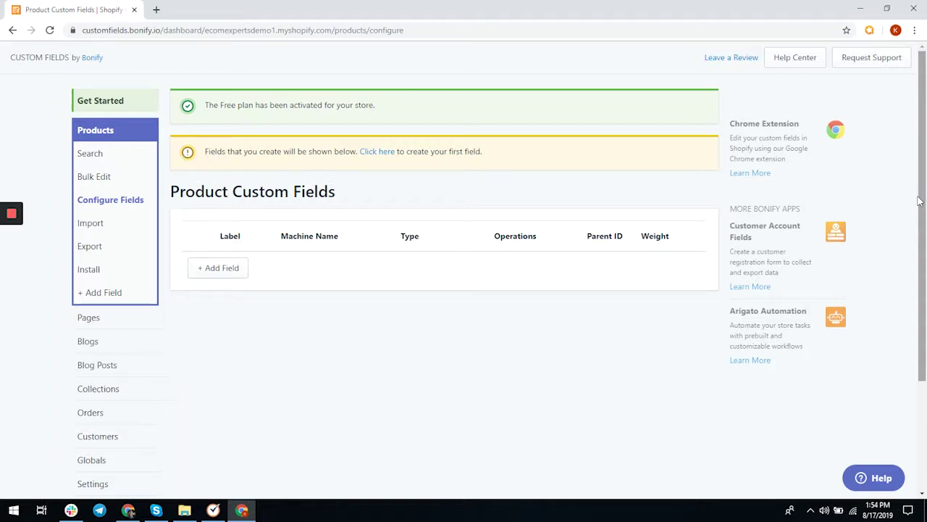
scroll(919, 200, "down", 1)
scroll(918, 201, "up", 1)
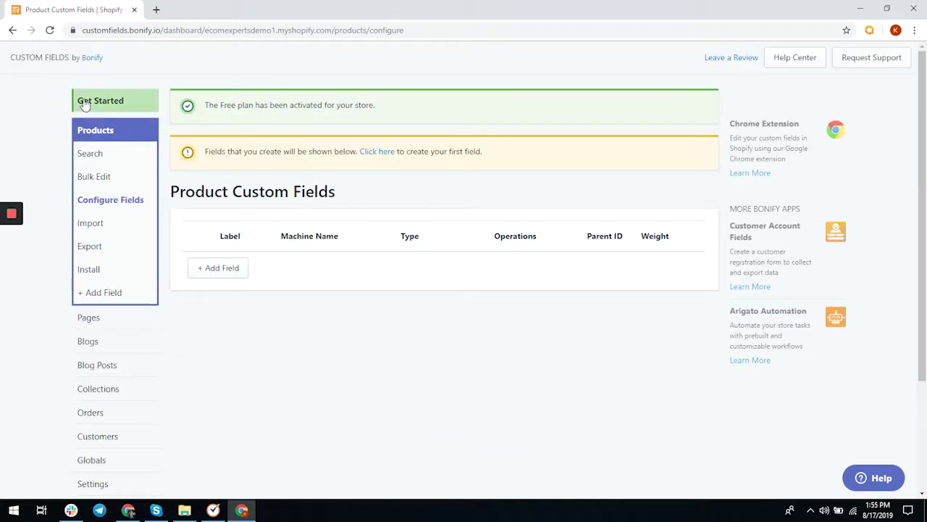
left_click(85, 103)
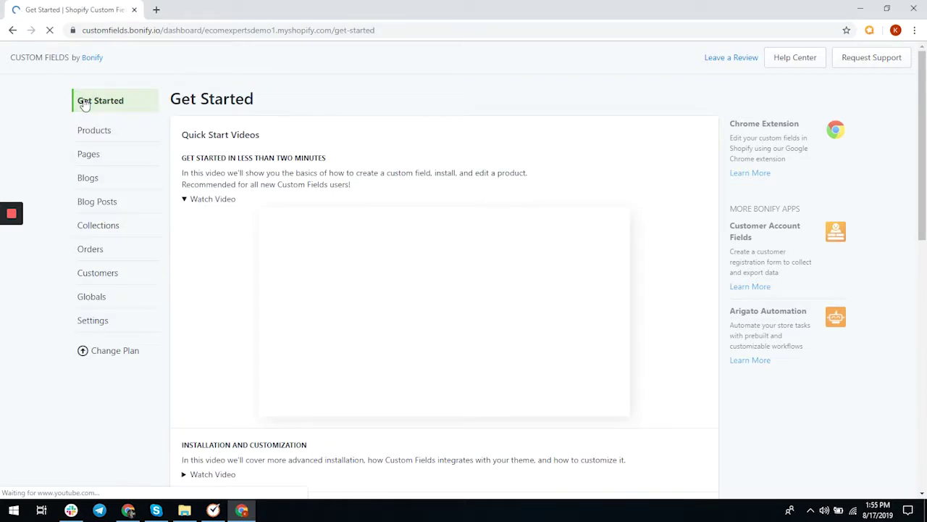
scroll(652, 228, "down", 4)
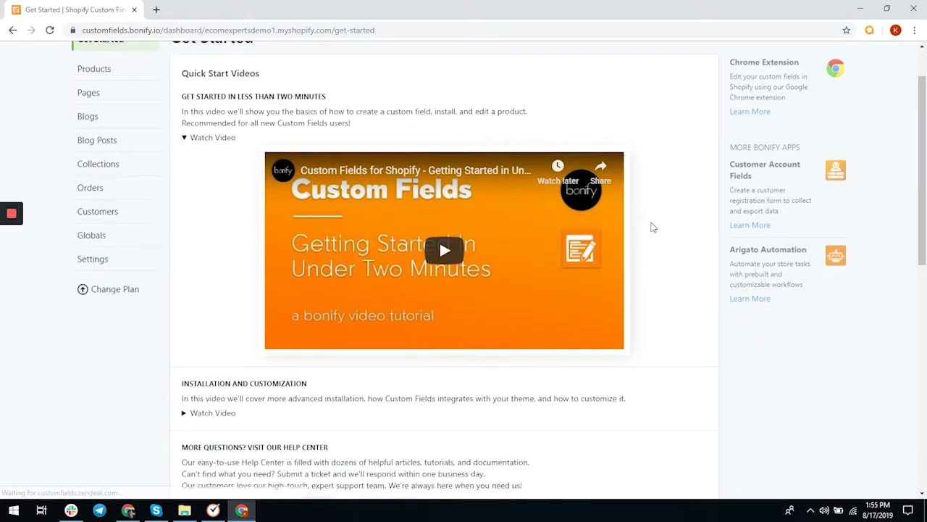
scroll(652, 227, "down", 4)
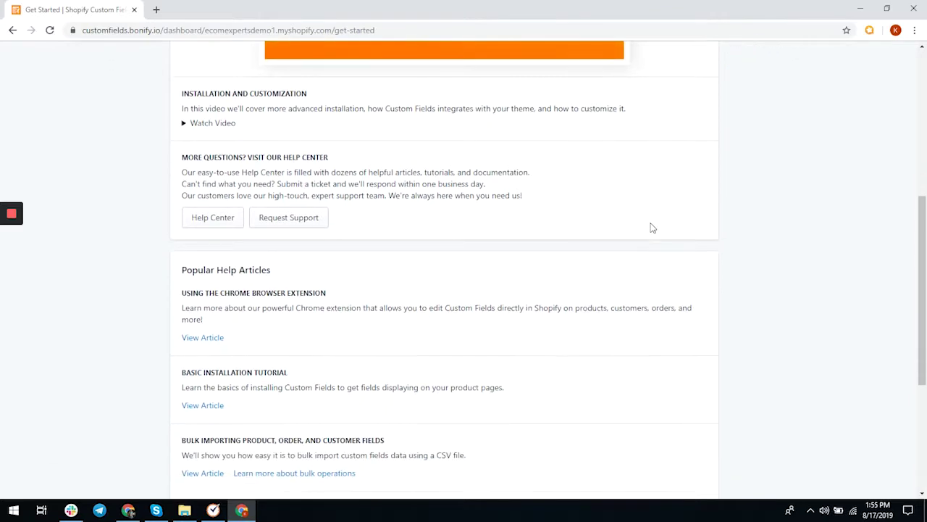
scroll(724, 227, "up", 8)
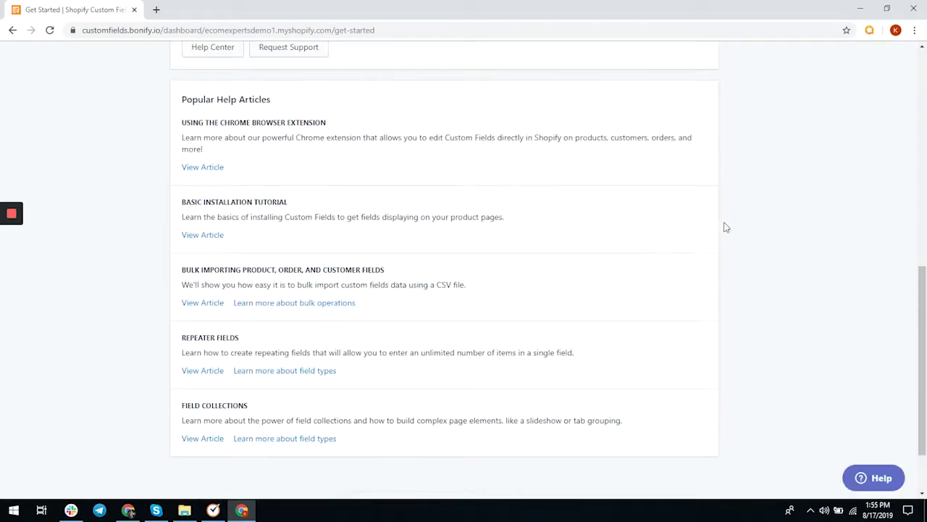
scroll(724, 228, "up", 1)
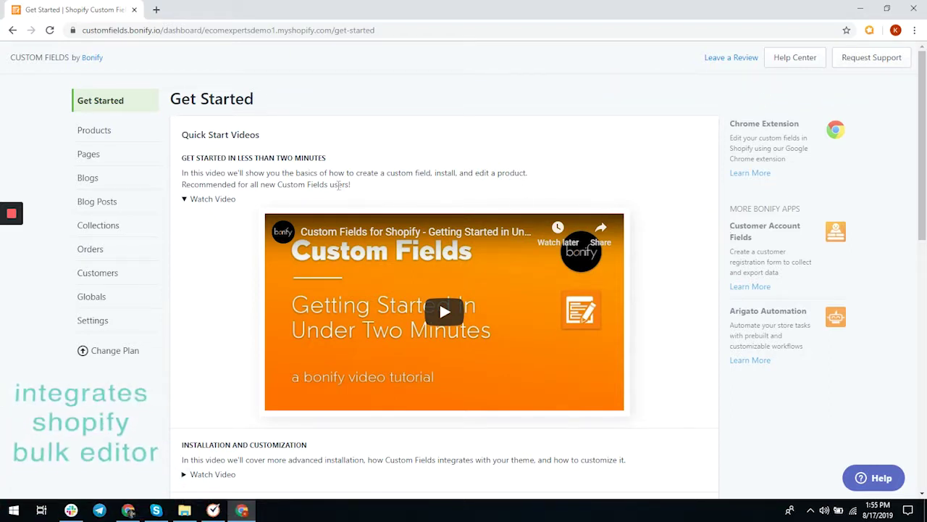
scroll(231, 290, "down", 4)
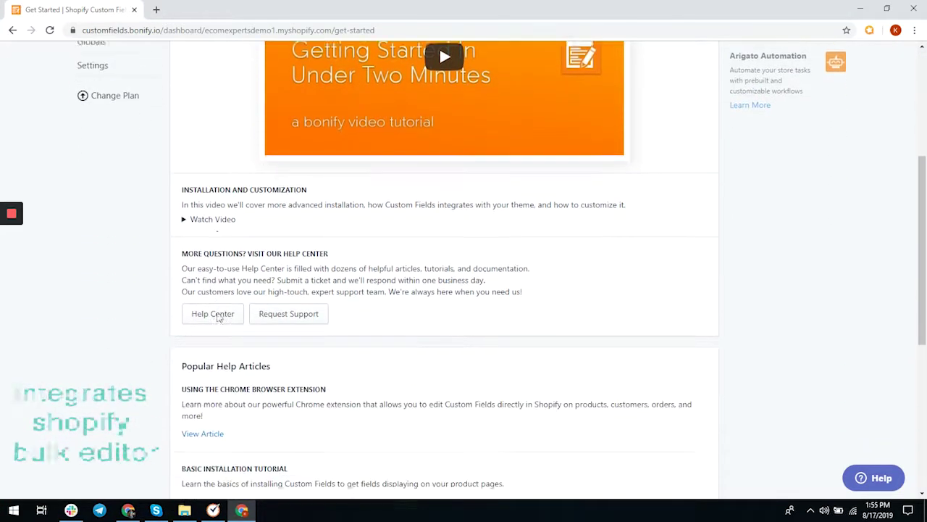
scroll(217, 316, "down", 5)
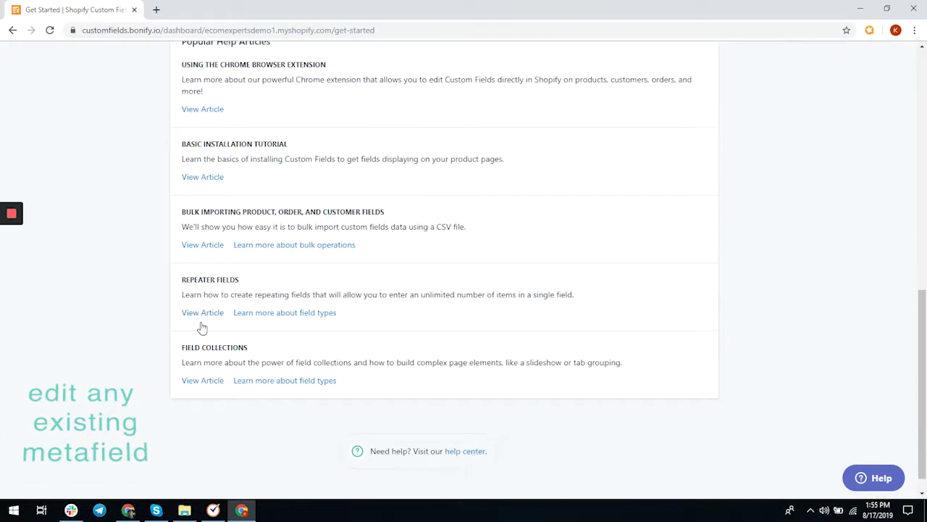
scroll(161, 375, "up", 4)
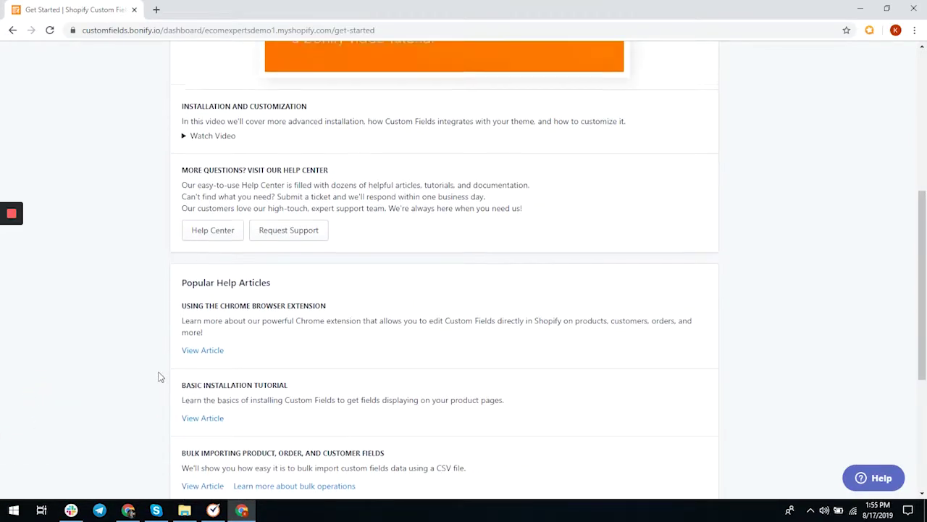
scroll(161, 373, "up", 5)
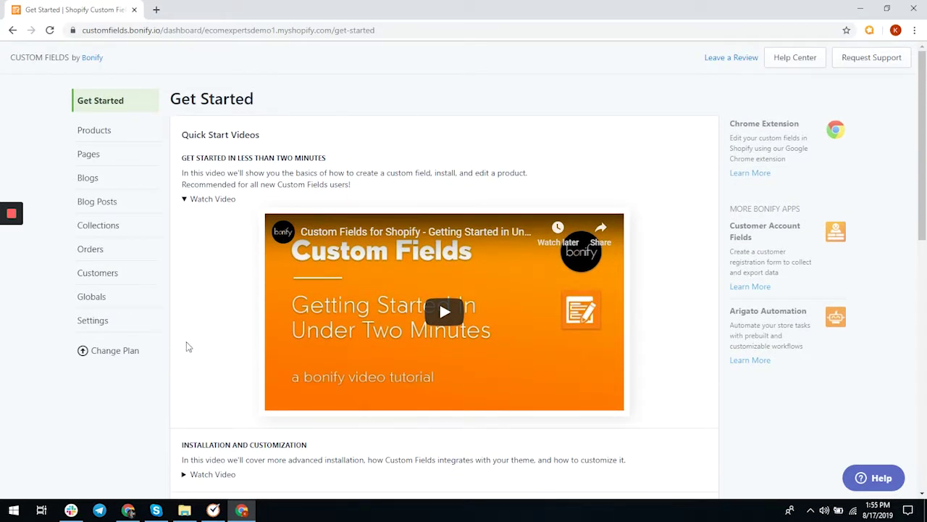
Create a new product custom field named "Shipping details" with the Text field type, keeping its default settings.
mouse_move(140, 136)
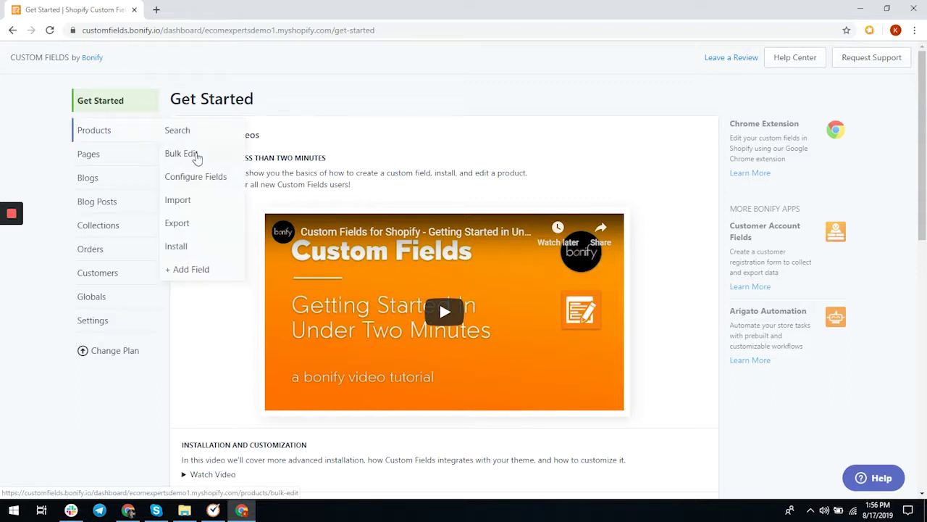
left_click(216, 270)
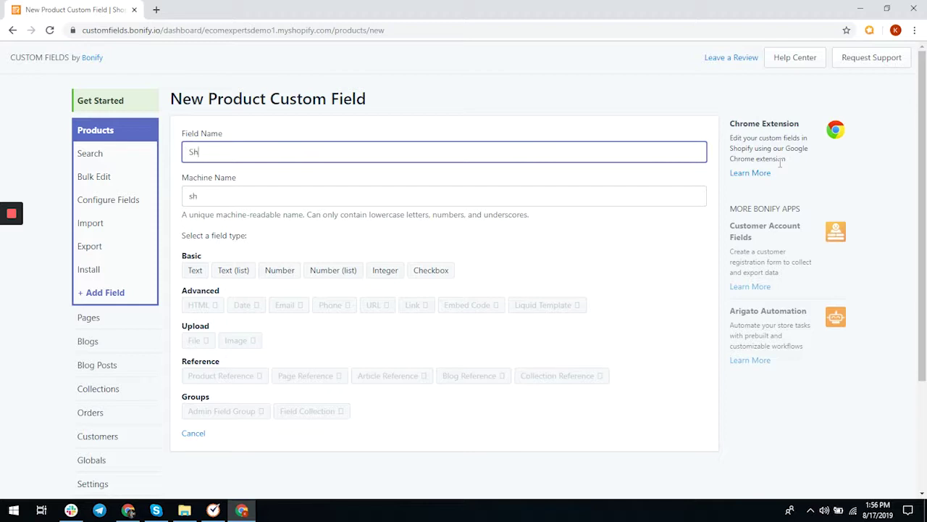
type("ping details")
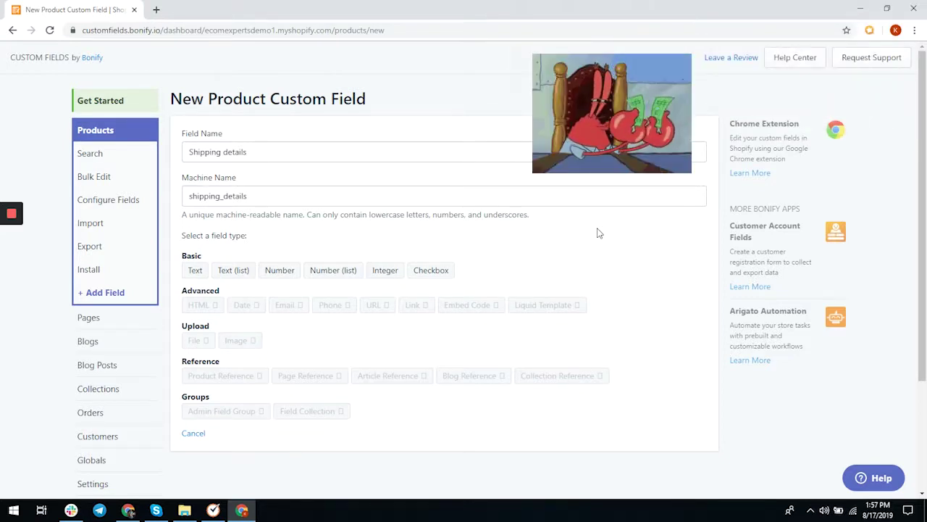
left_click(190, 273)
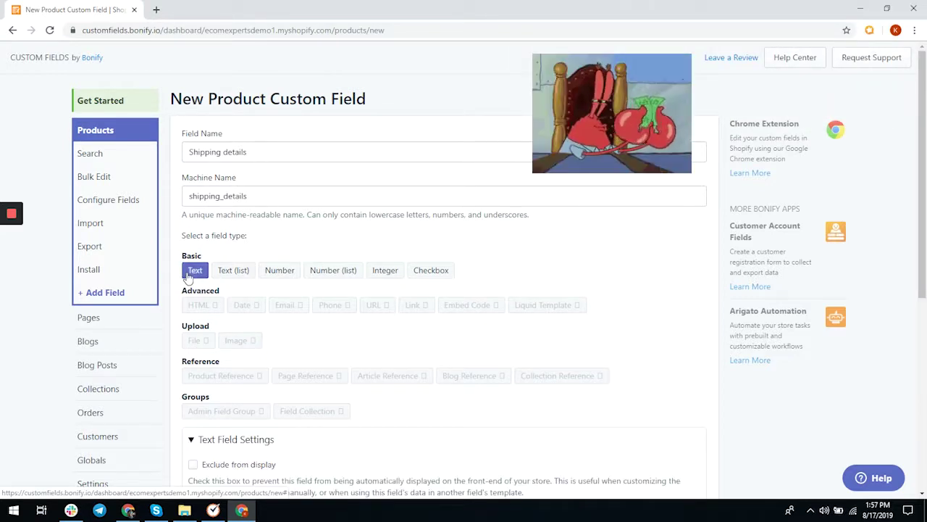
scroll(521, 423, "down", 4)
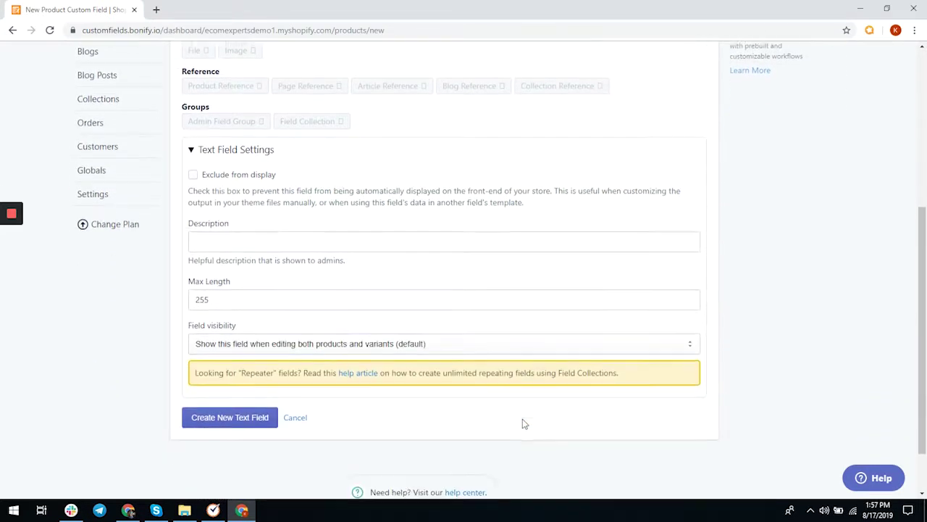
scroll(524, 423, "down", 1)
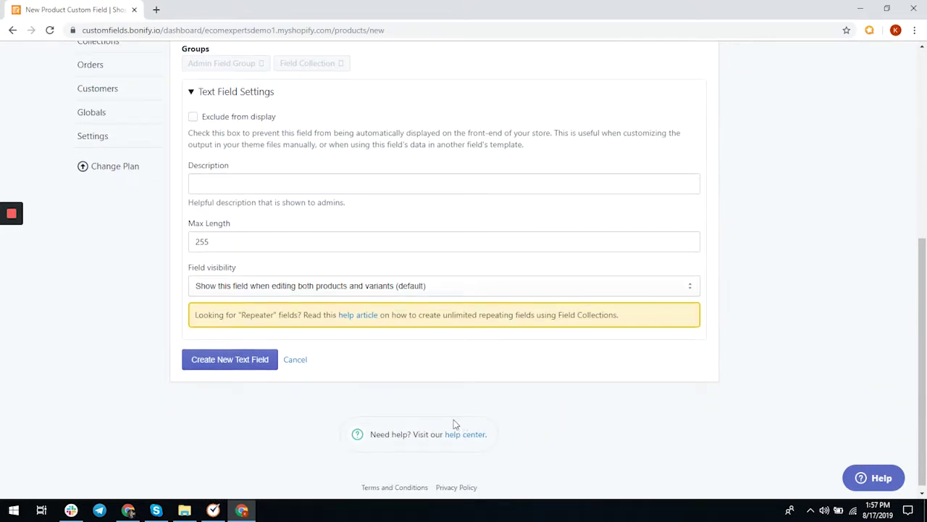
left_click(249, 364)
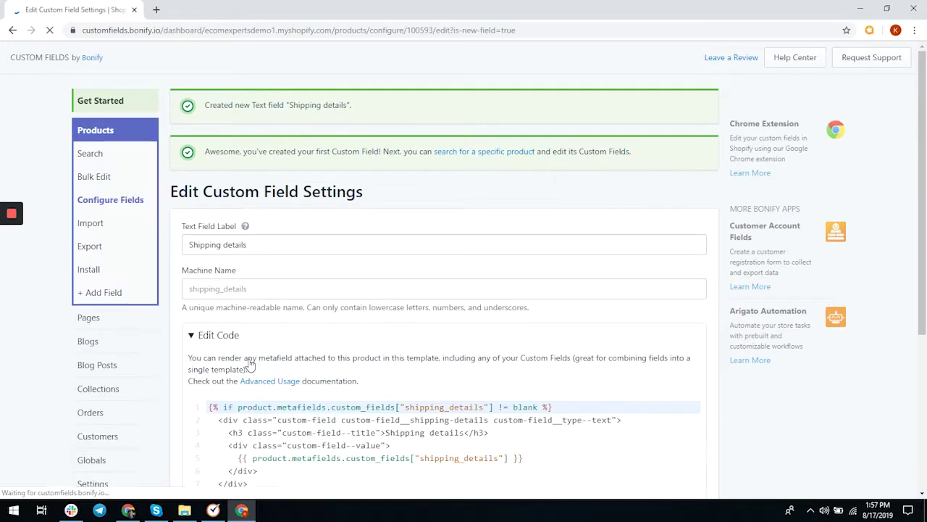
Review the new field's template code and run the quick install of Custom Fields for products.
scroll(712, 376, "down", 1)
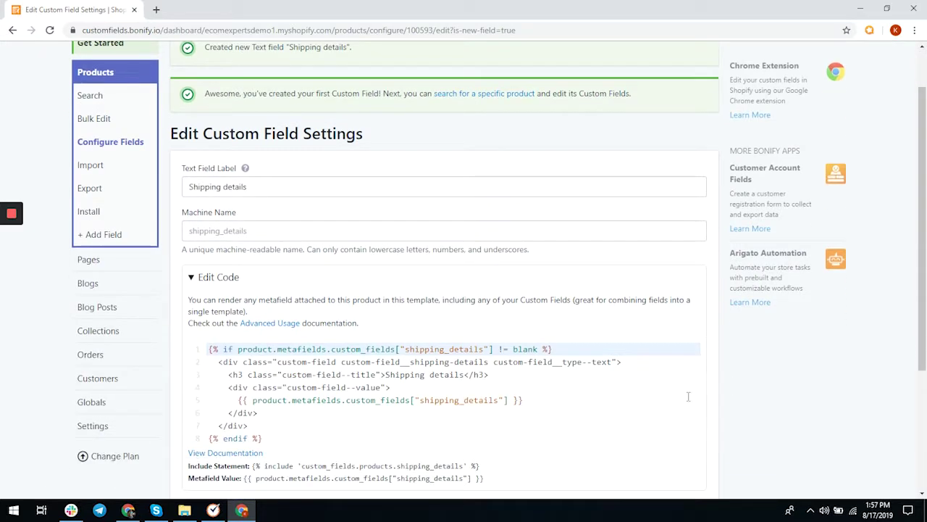
scroll(651, 399, "down", 1)
scroll(625, 384, "down", 1)
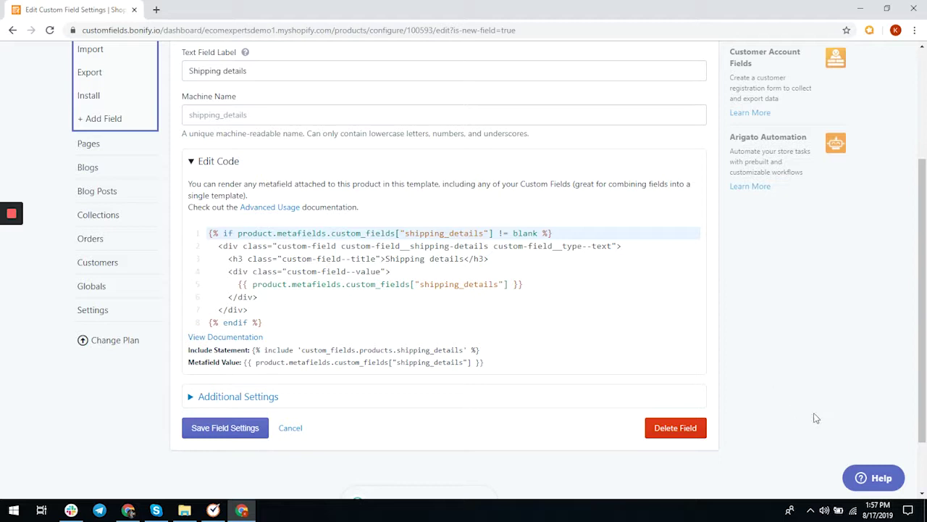
scroll(823, 412, "up", 2)
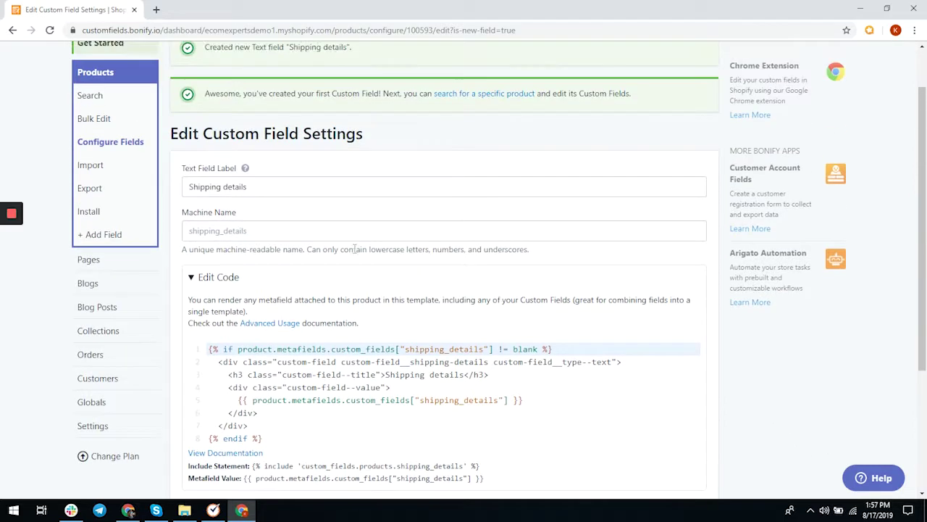
left_click(80, 216)
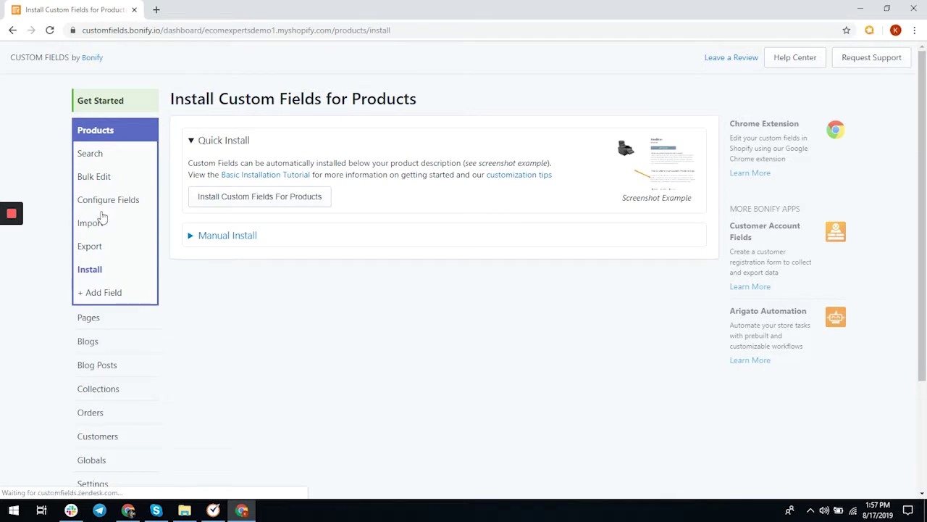
left_click(247, 200)
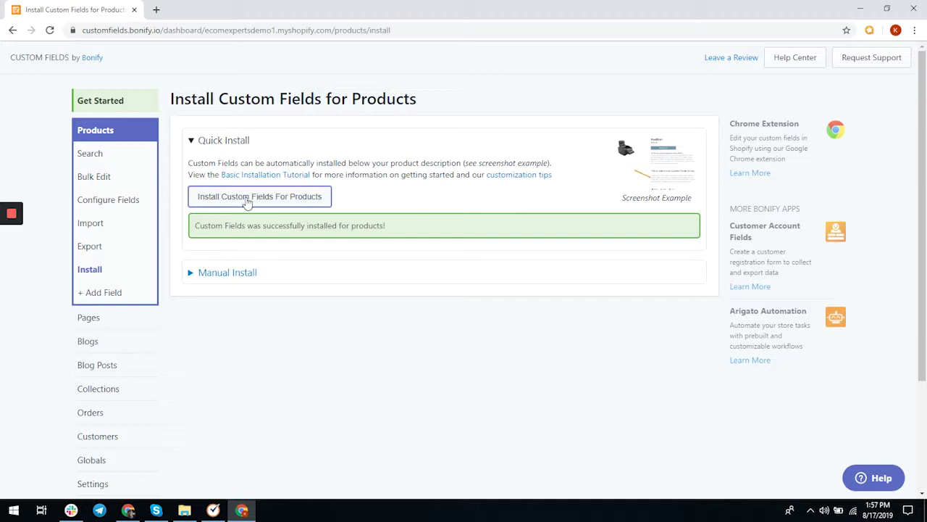
Open the product search for custom fields to list the store's products.
left_click(92, 155)
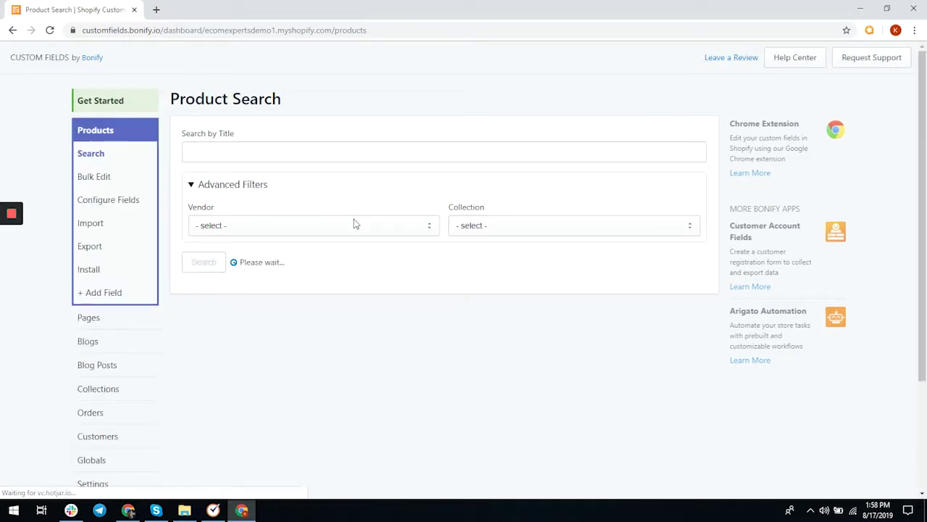
left_click(354, 223)
left_click(355, 223)
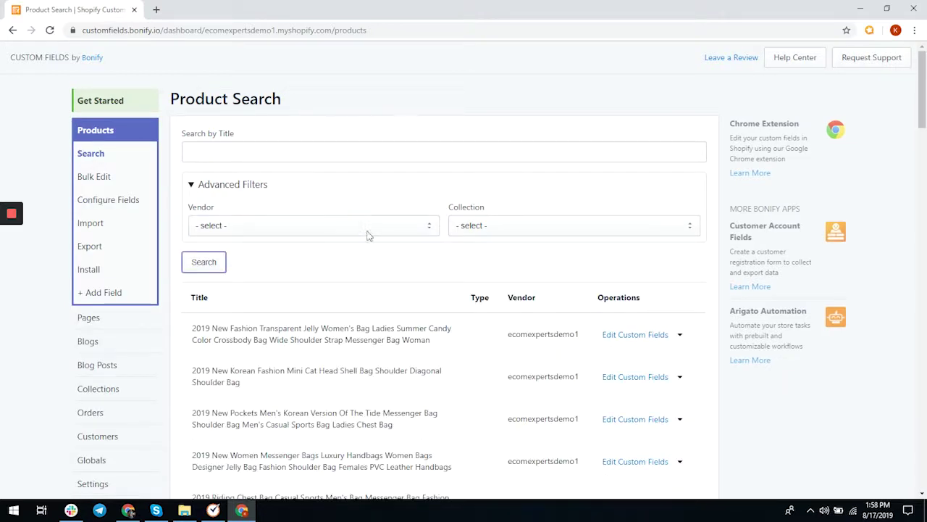
Set the Shipping details of the 2019 New Fashion Transparent Jelly Women's Bag product to "Standard Shipping" and save it.
scroll(368, 234, "down", 1)
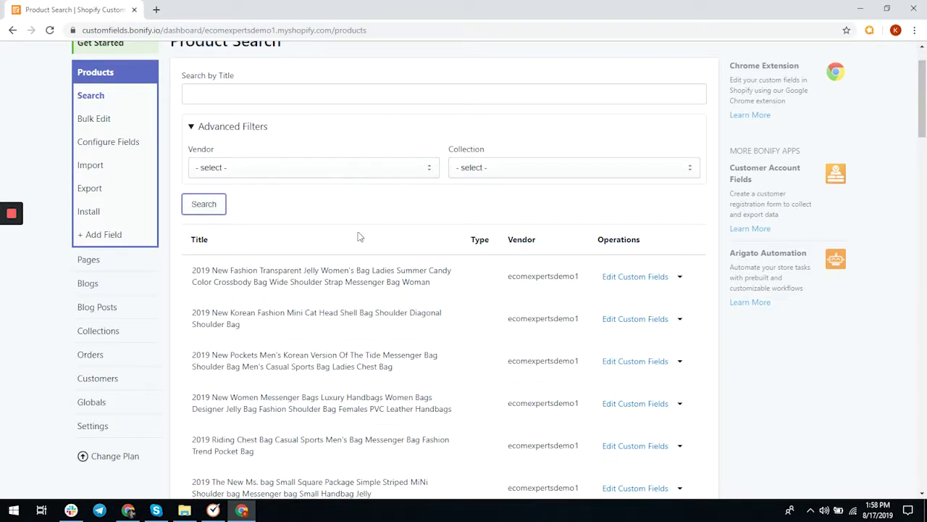
left_click(651, 278)
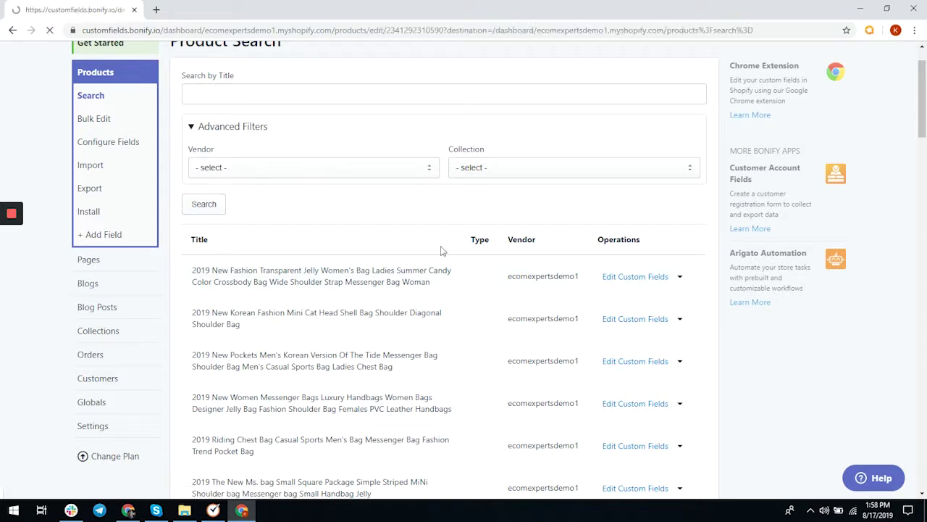
left_click(431, 189)
type("Standard Shipping")
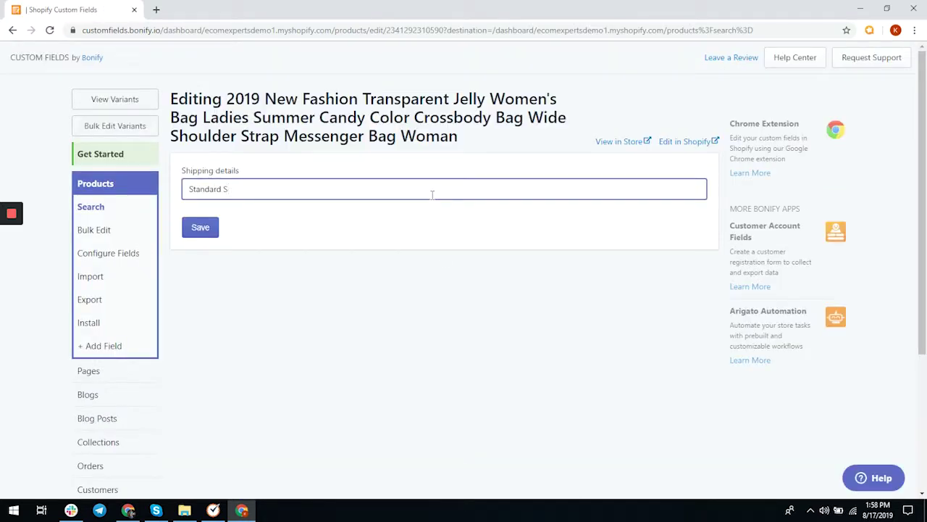
left_click(210, 231)
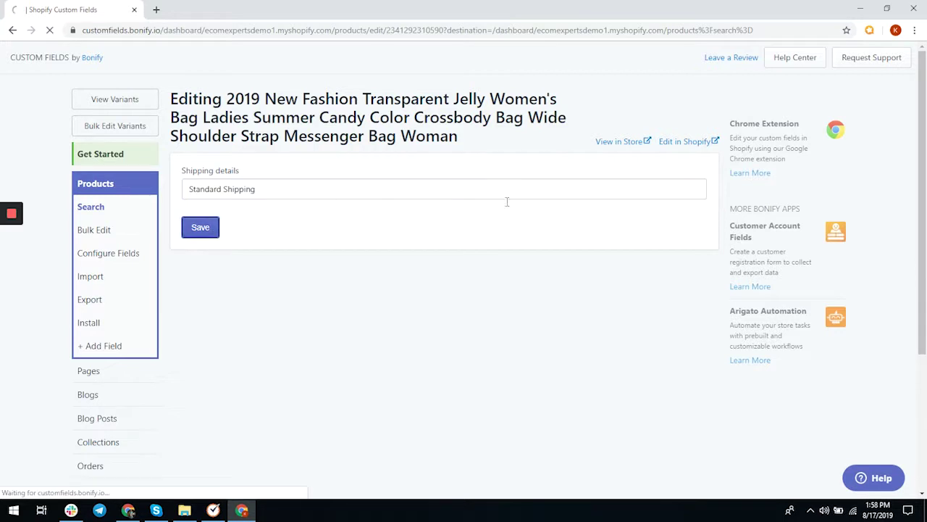
View the edited bag's product page in the online store and check the Shipping details section below its description.
left_click(431, 118)
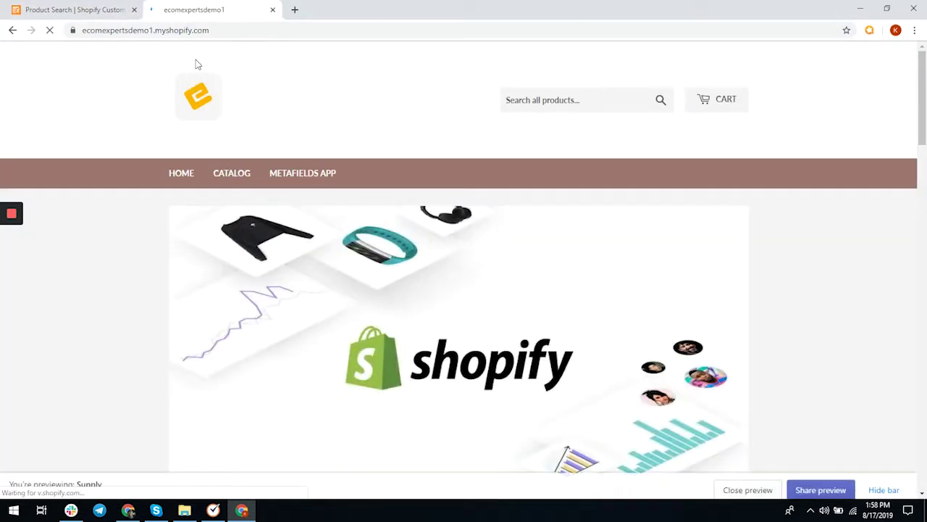
scroll(907, 330, "down", 10)
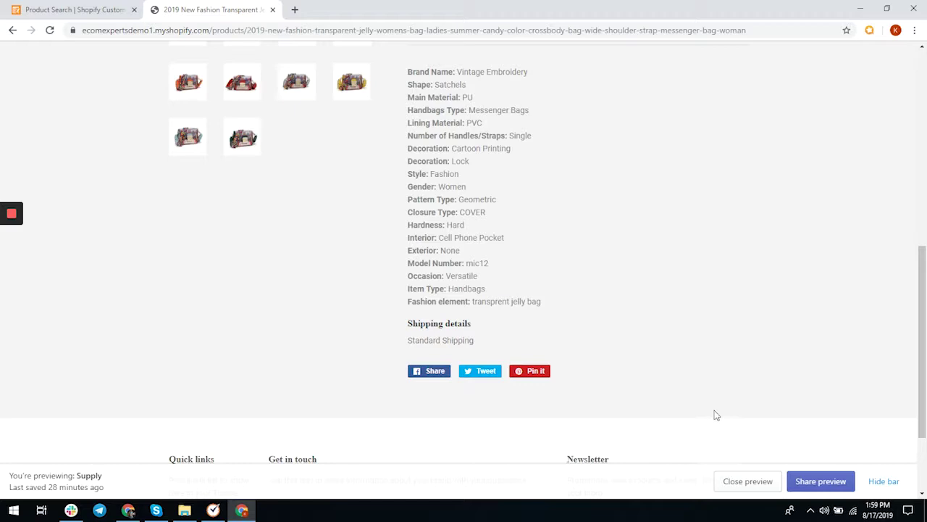
Return to the Custom Fields app and review the Get Started page's tutorial videos, support options and popular help articles again.
left_click(73, 11)
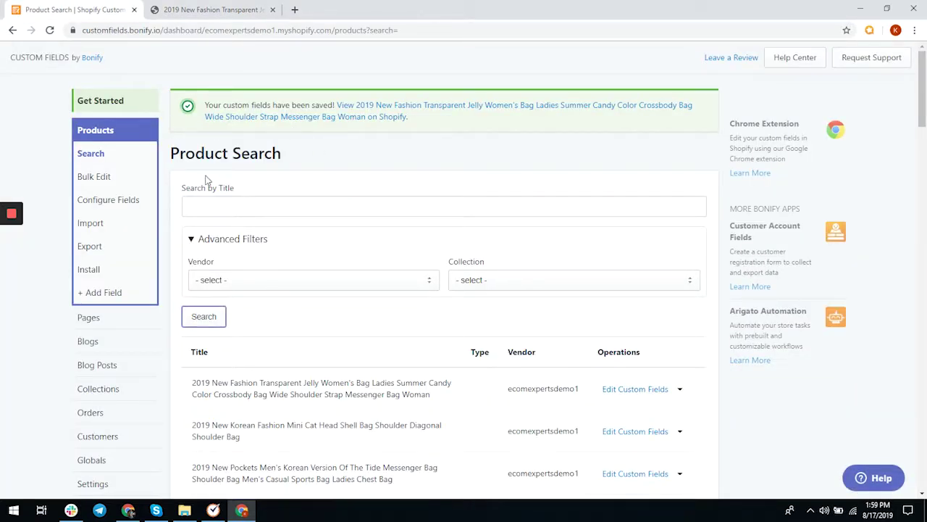
left_click(115, 109)
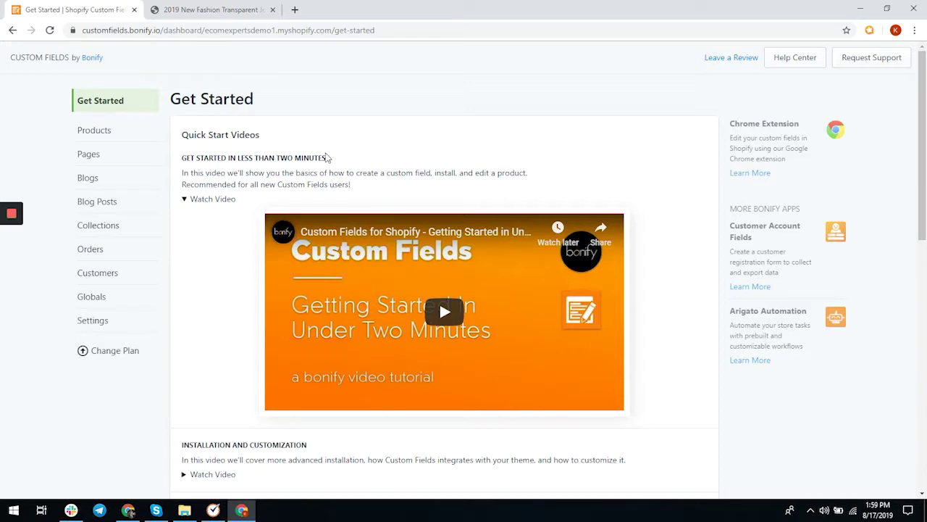
scroll(237, 245, "down", 1)
scroll(224, 278, "down", 3)
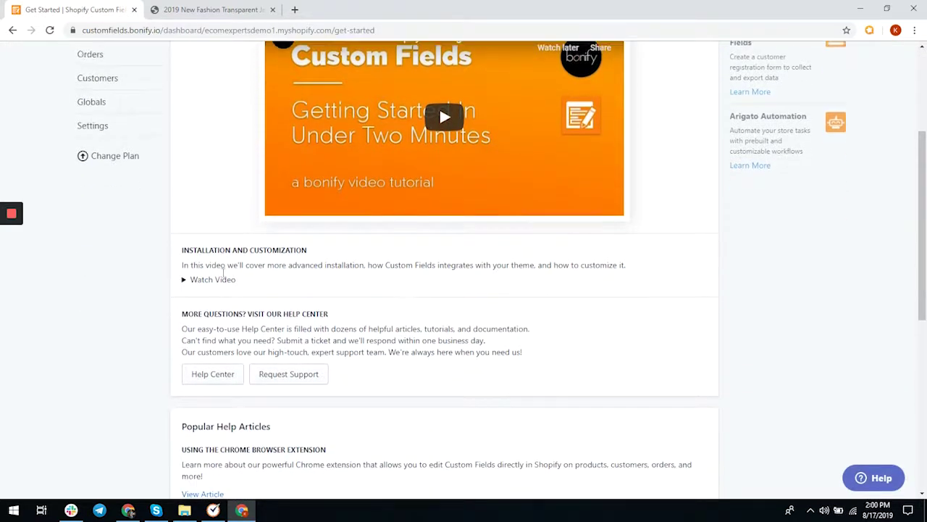
scroll(224, 279, "down", 3)
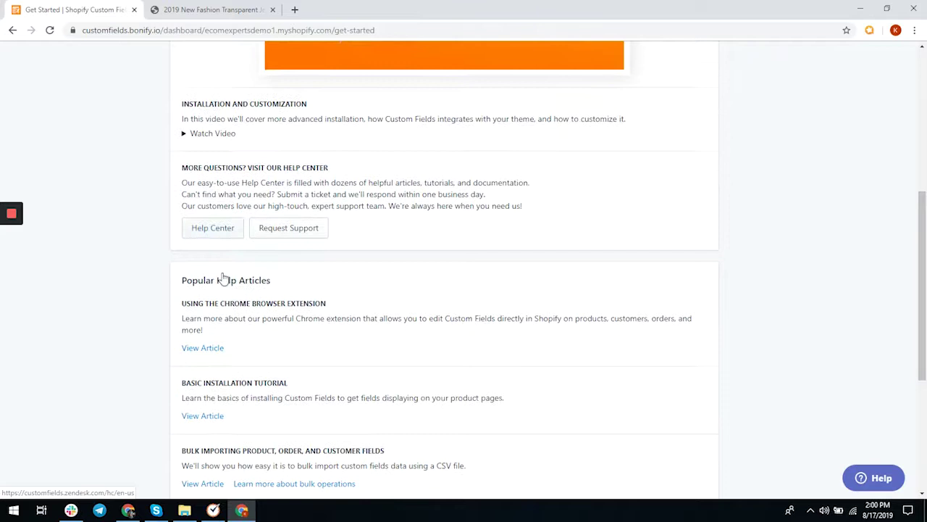
scroll(223, 273, "down", 1)
scroll(223, 273, "up", 5)
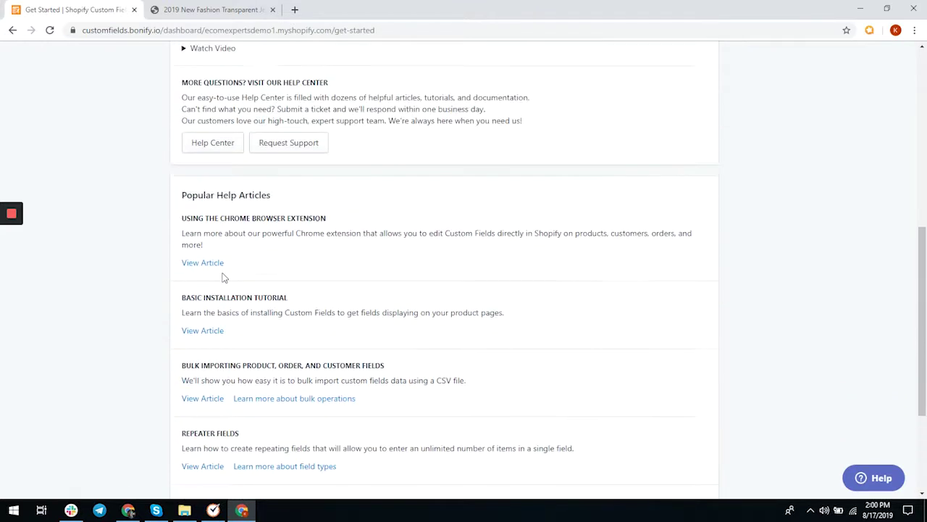
scroll(223, 274, "up", 3)
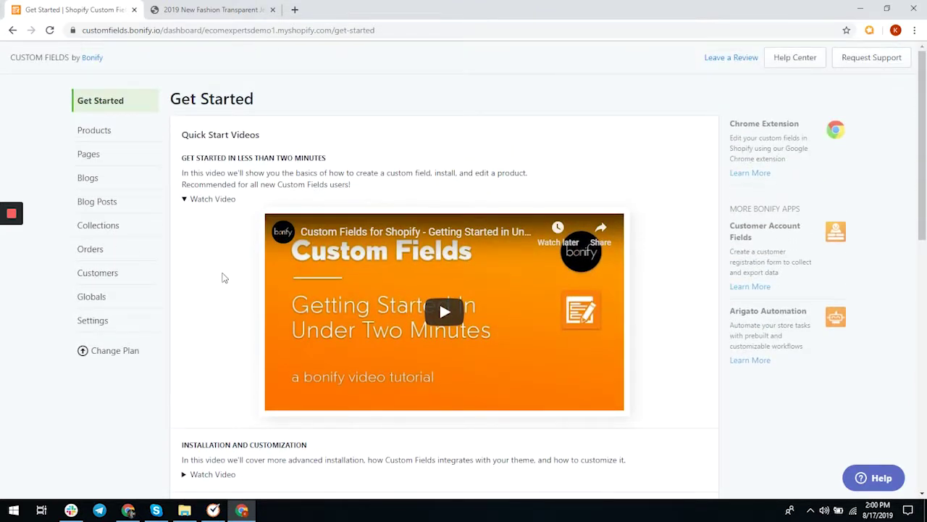
mouse_move(120, 208)
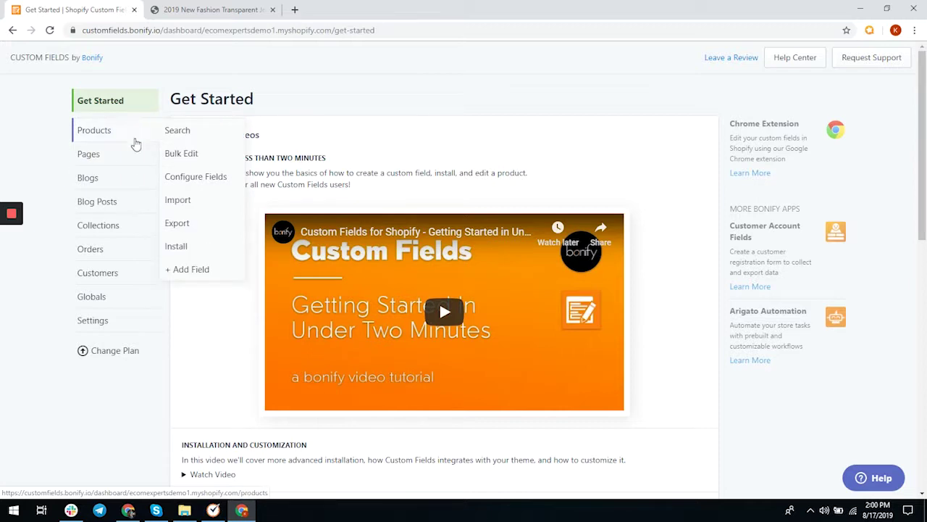
mouse_move(134, 239)
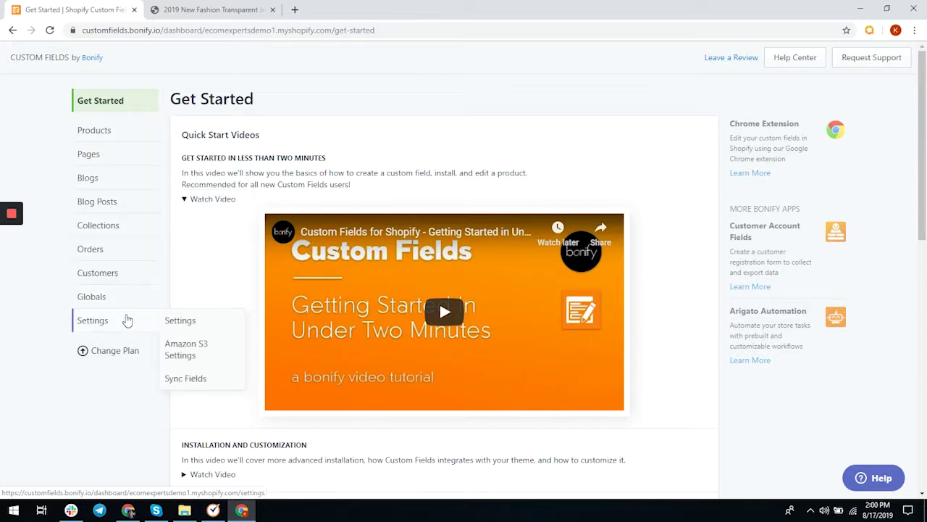